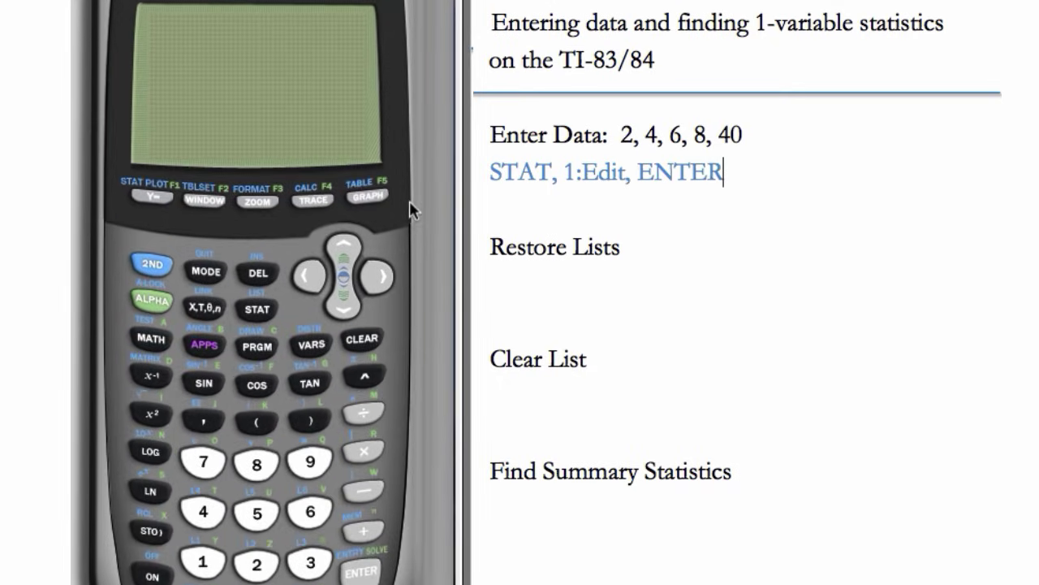
Step: Open the TI-84 STAT list editor, which shows L2, L3 and L4 with L1 missing
click(257, 310)
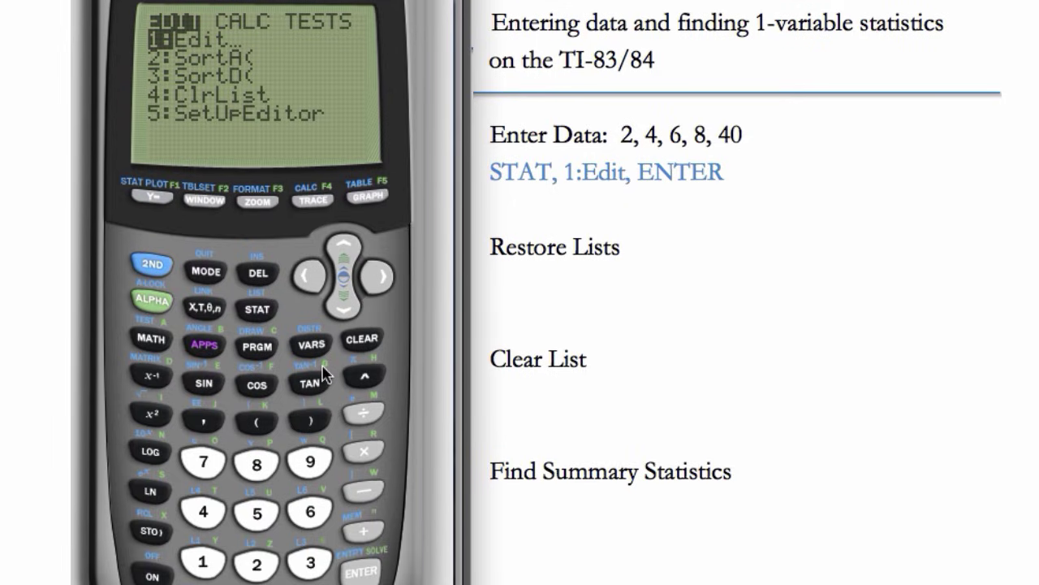
click(362, 571)
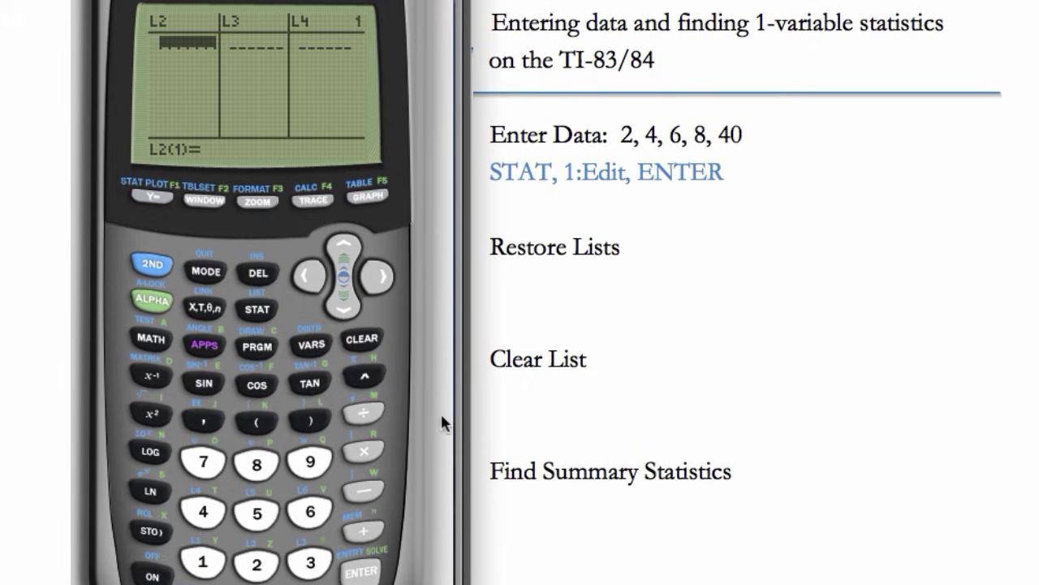
click(530, 276)
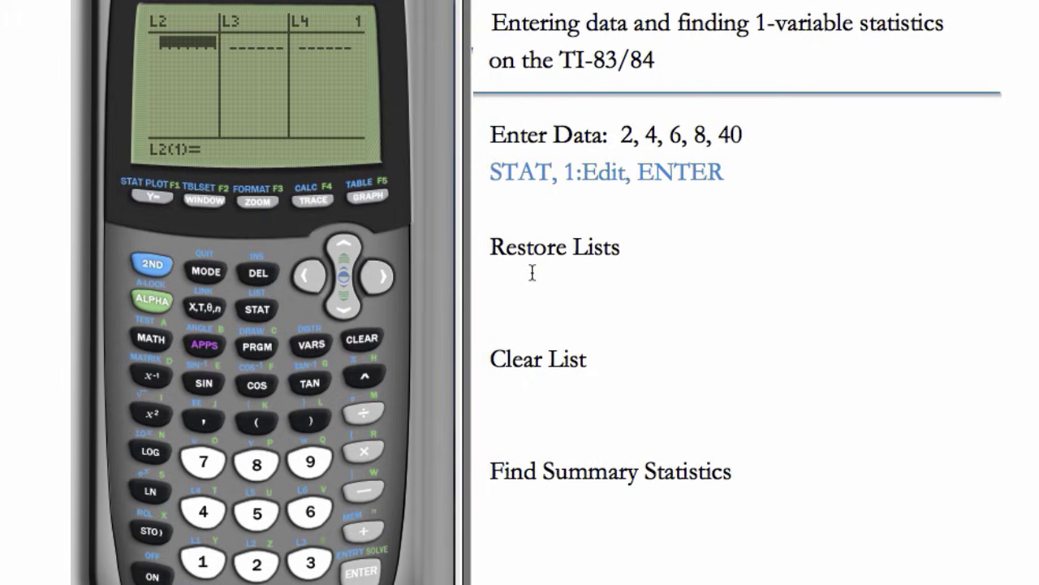
Step: Run SetUpEditor until it reports Done, noting 'STAT, 5:SetUpEditor, ENTER' under Restore Lists
click(511, 270)
text(STAT, 5:S)
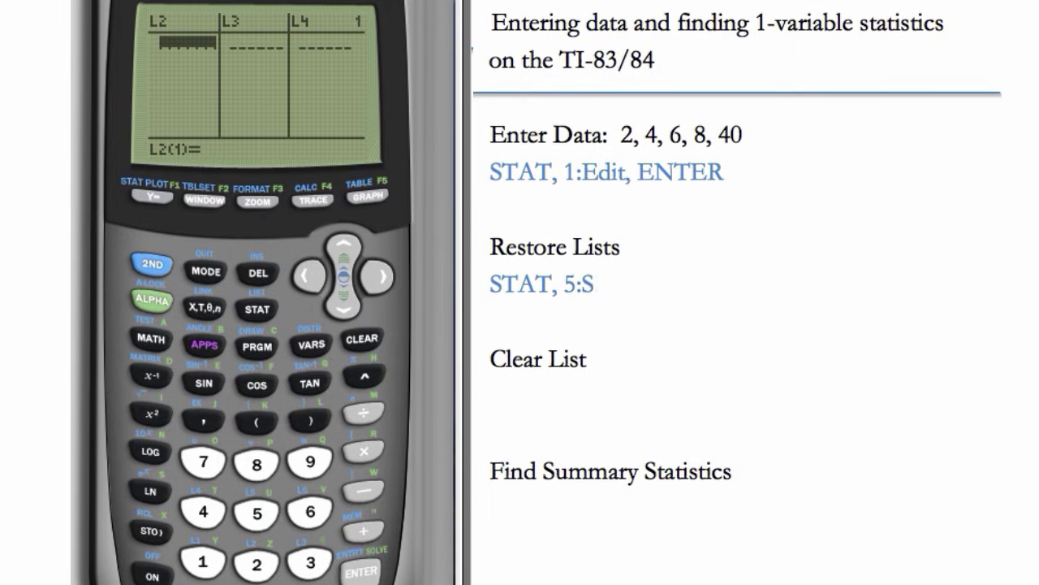
text(etUpE)
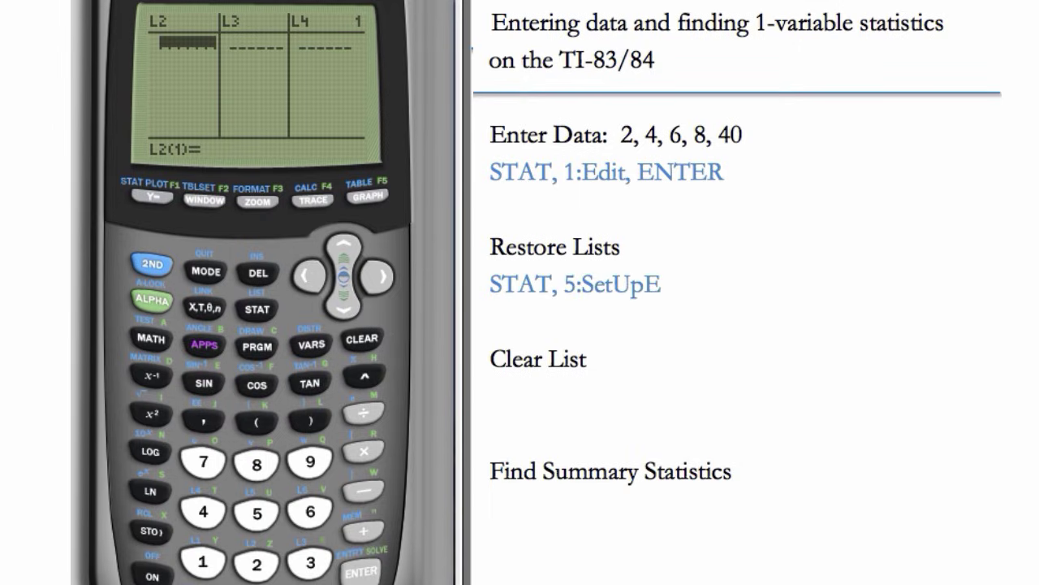
text(ditor)
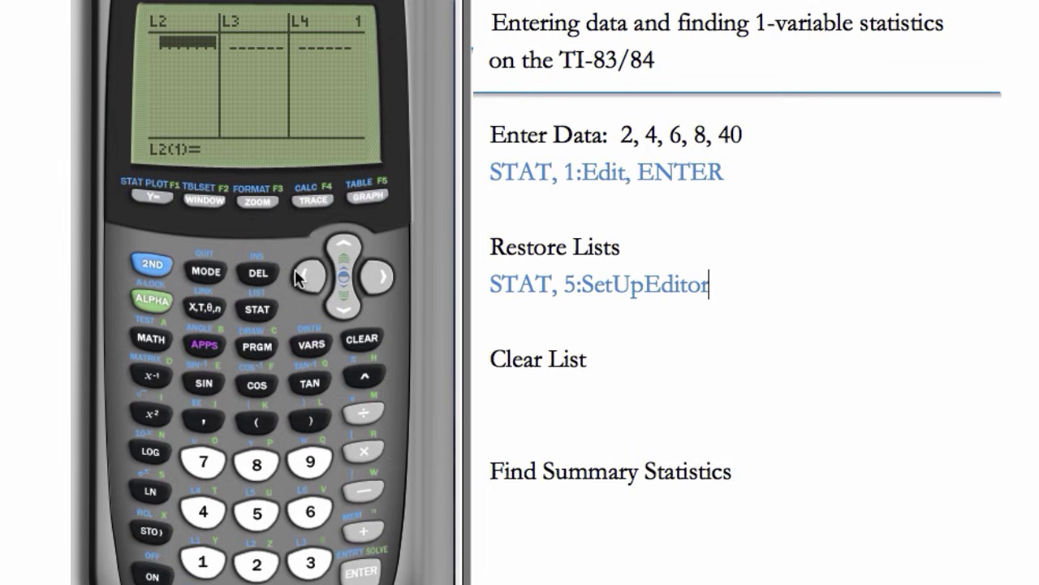
click(266, 307)
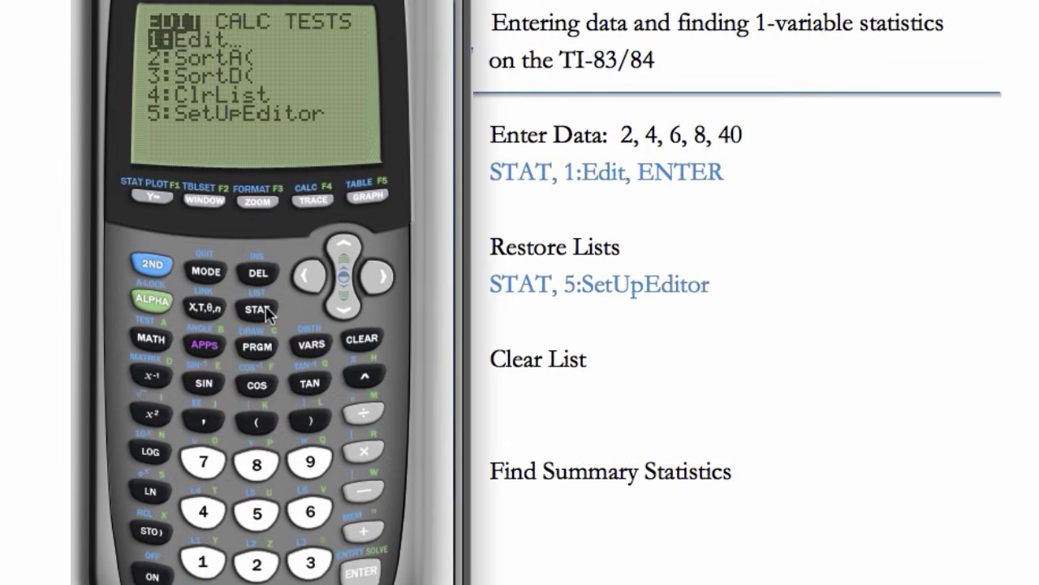
click(257, 511)
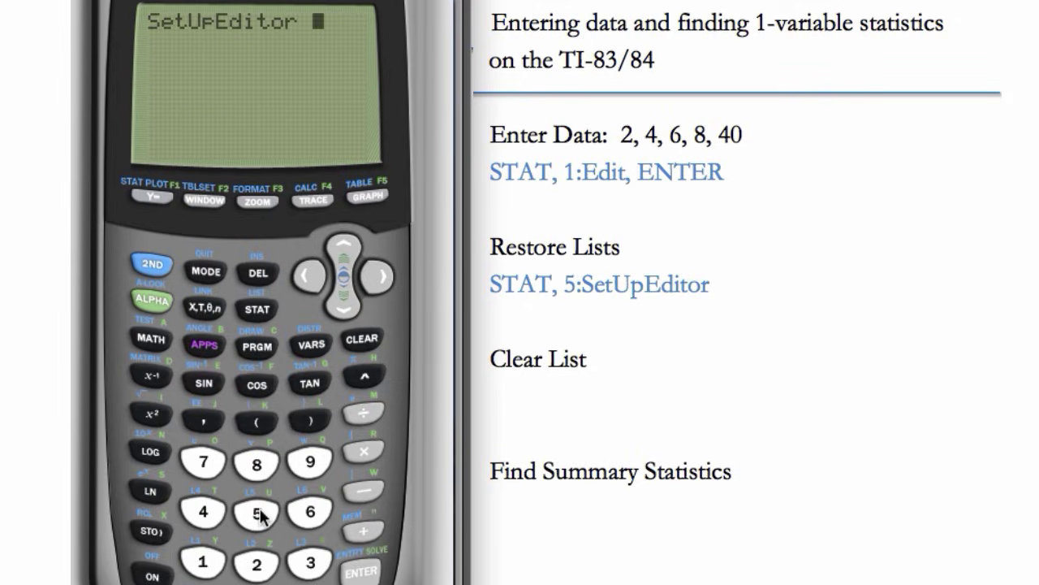
click(362, 572)
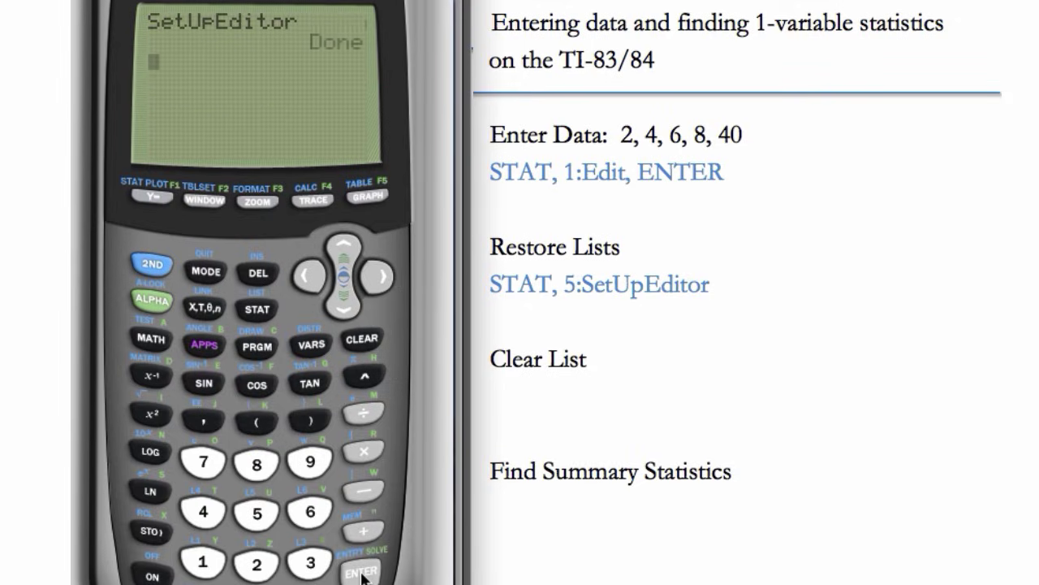
click(723, 293)
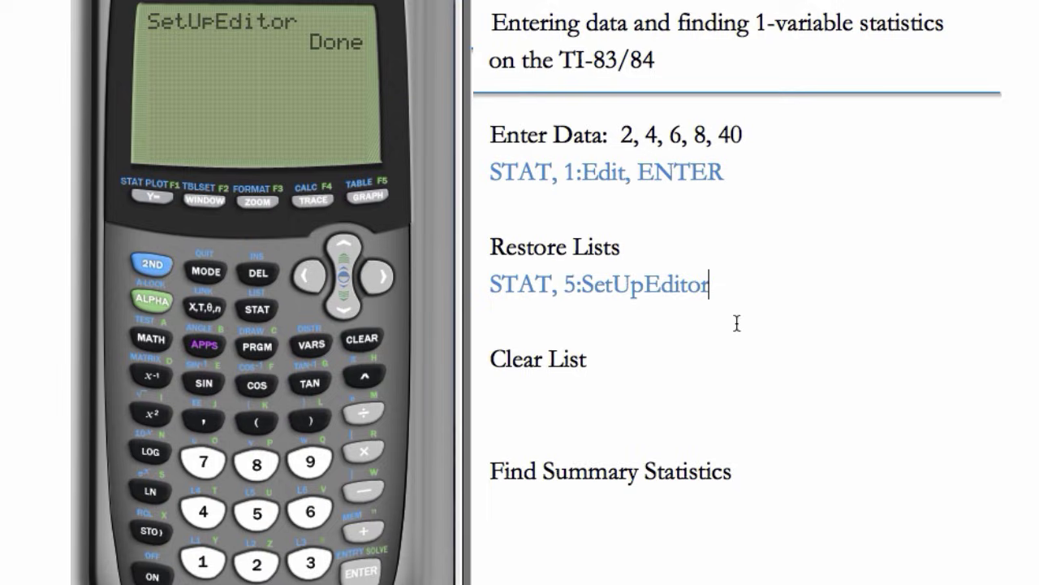
text(, ENTER)
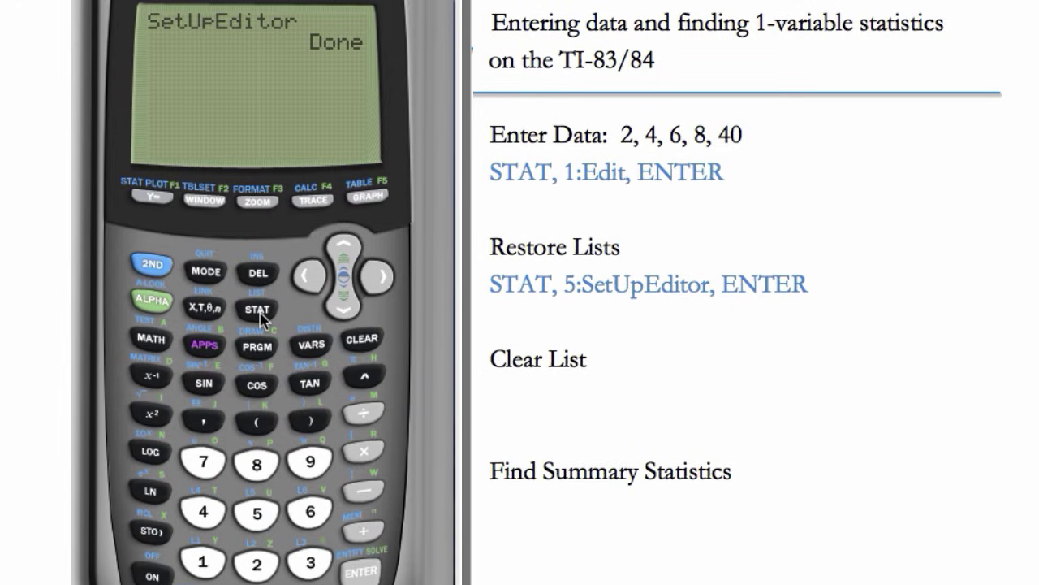
Step: Reopen the list editor and enter 2, 4 and 6 into L1
click(258, 311)
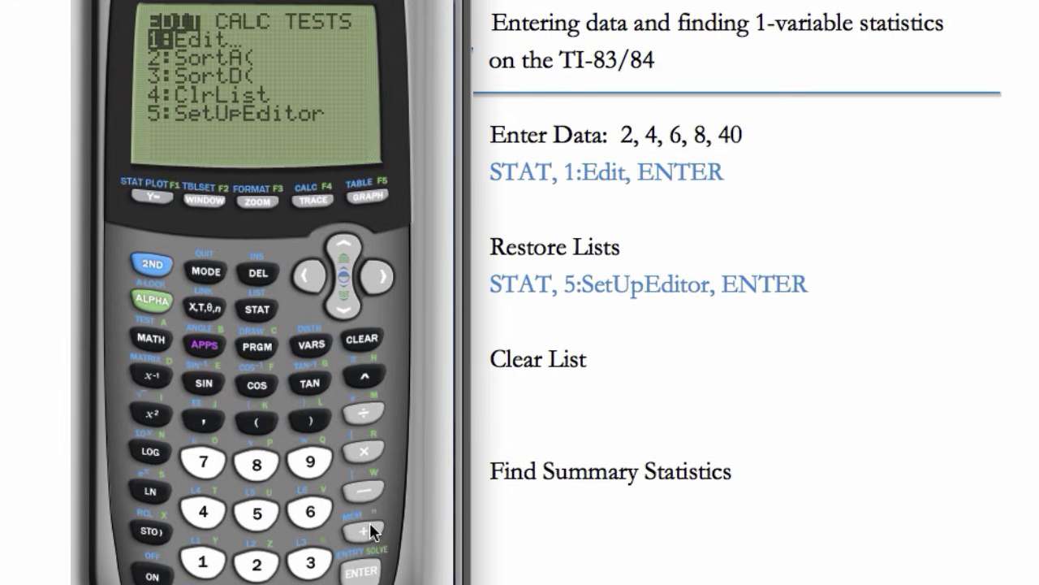
click(359, 573)
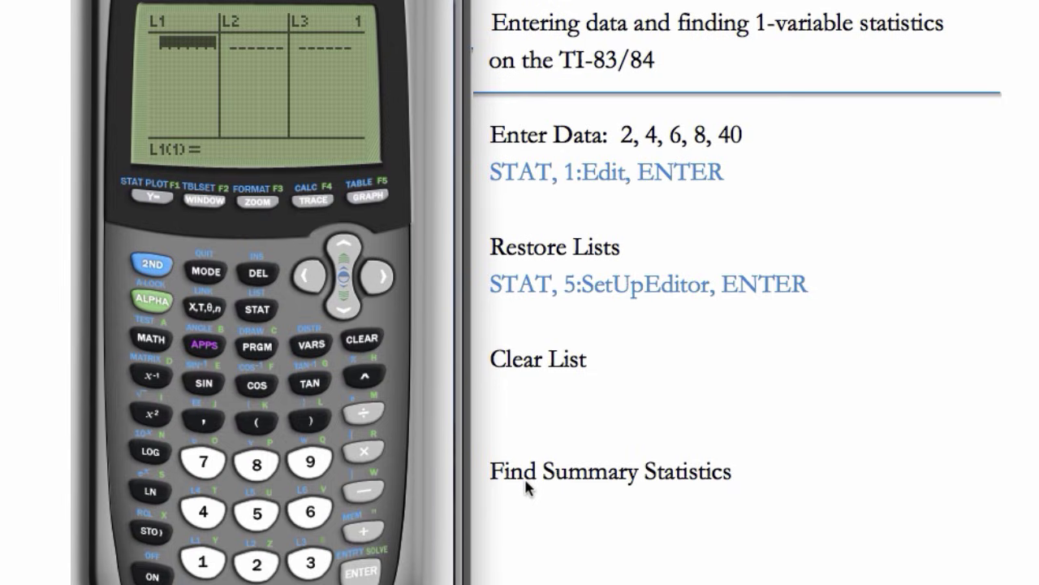
click(257, 564)
click(360, 571)
click(203, 512)
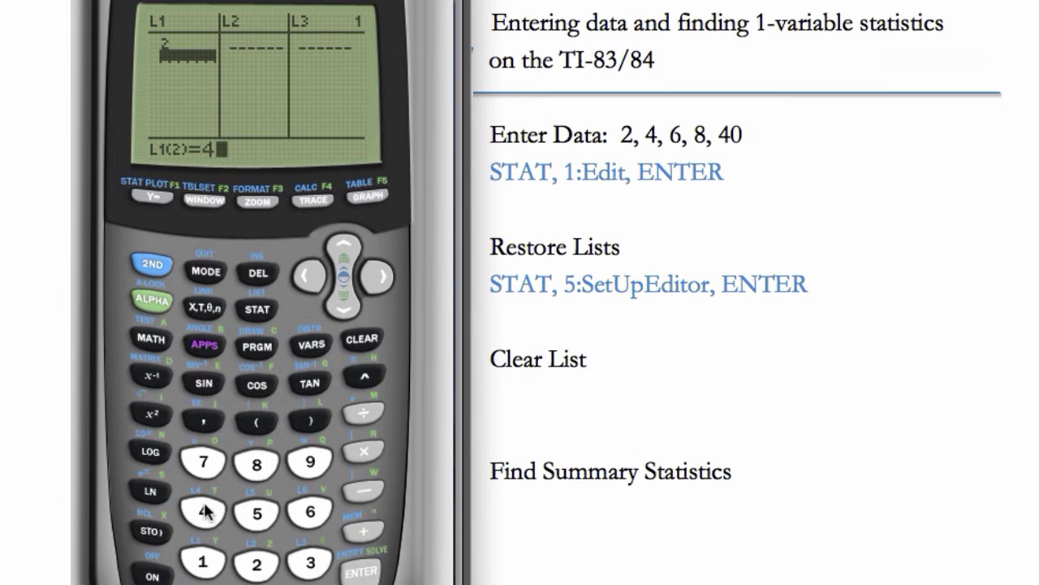
click(361, 571)
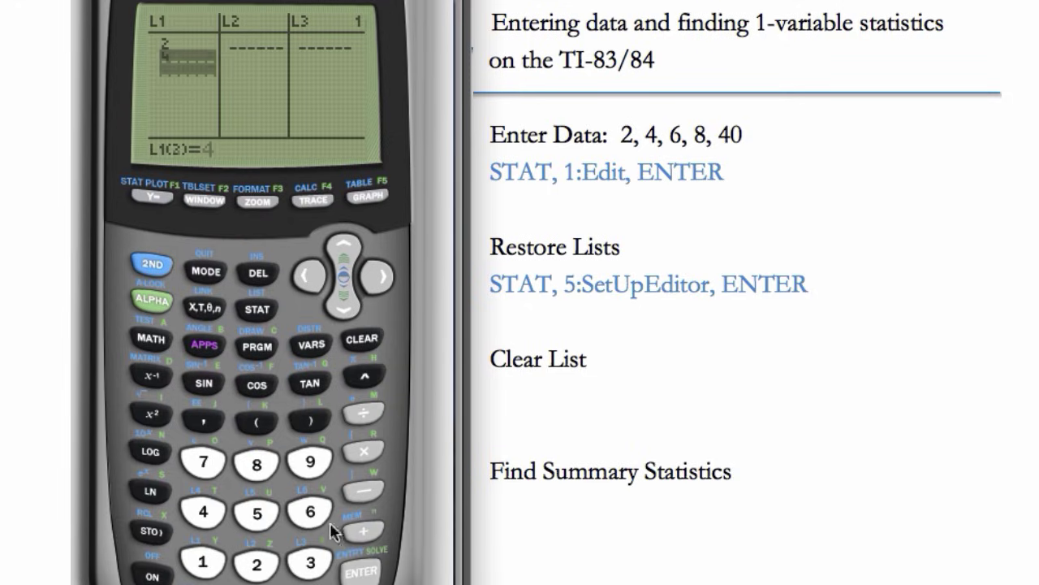
click(309, 511)
click(356, 572)
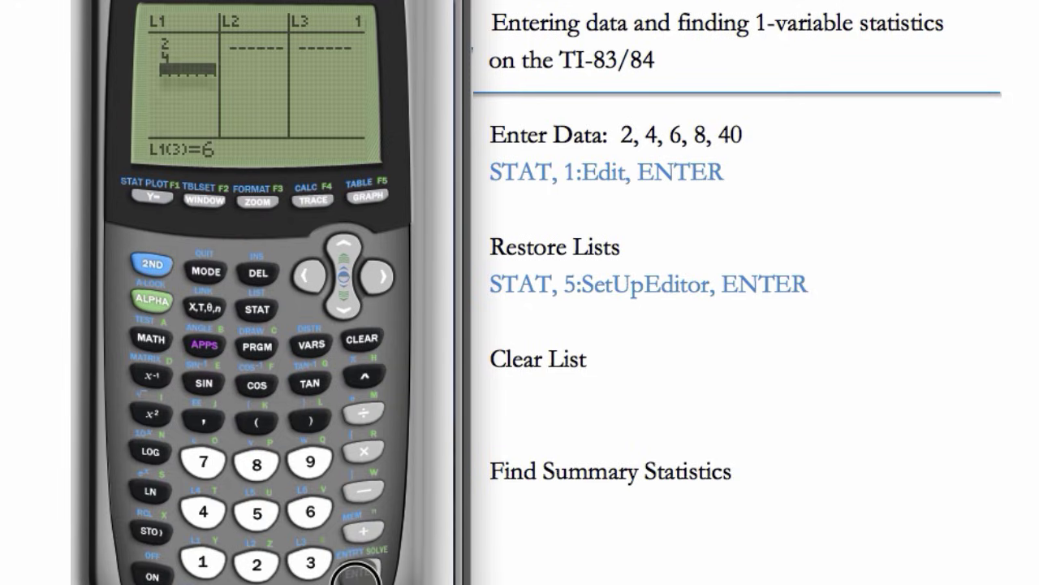
Step: Delete the mistyped 85 from row 4 of L1
click(257, 464)
click(257, 512)
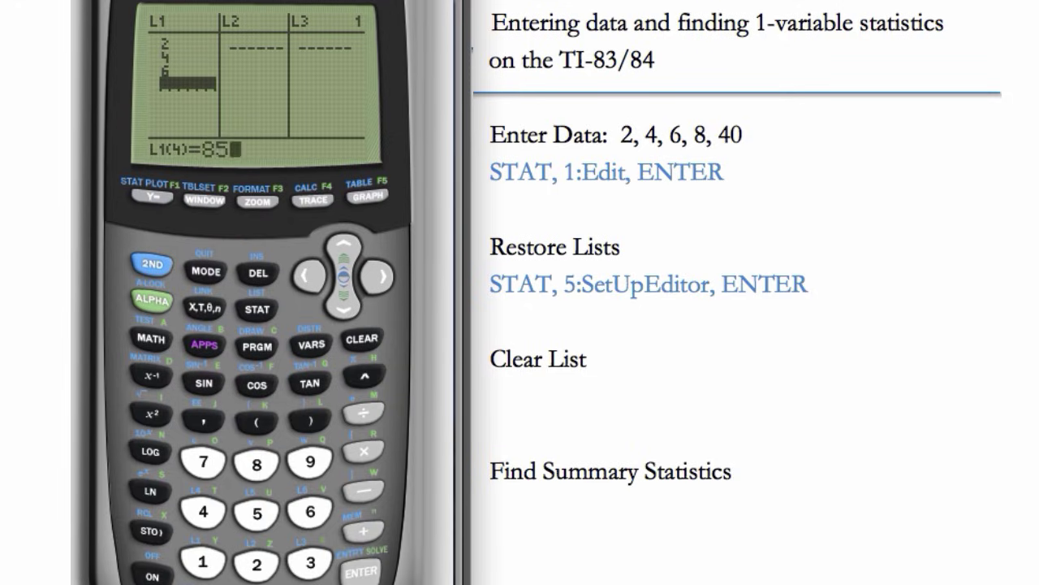
click(359, 569)
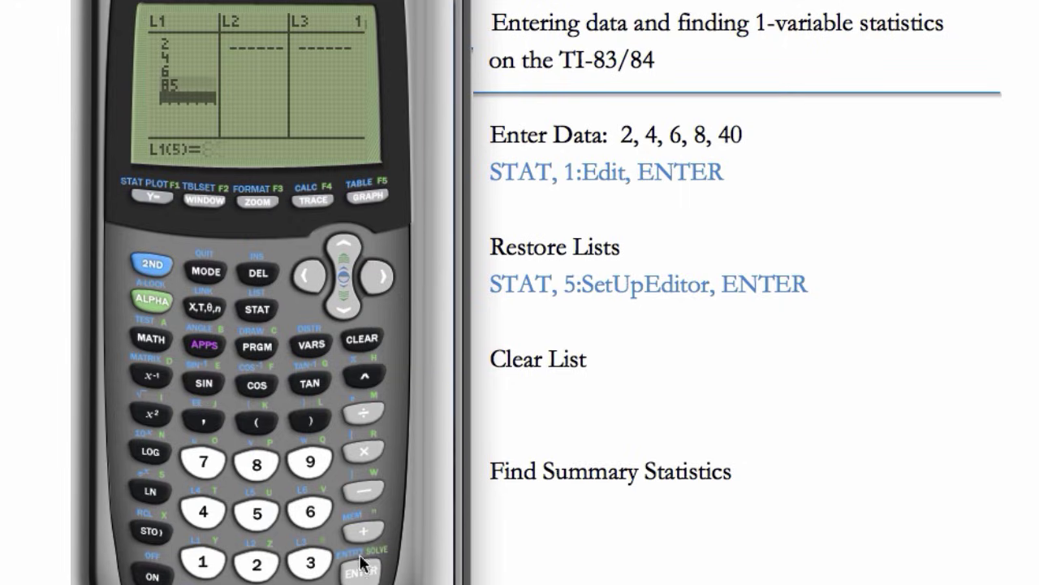
click(340, 238)
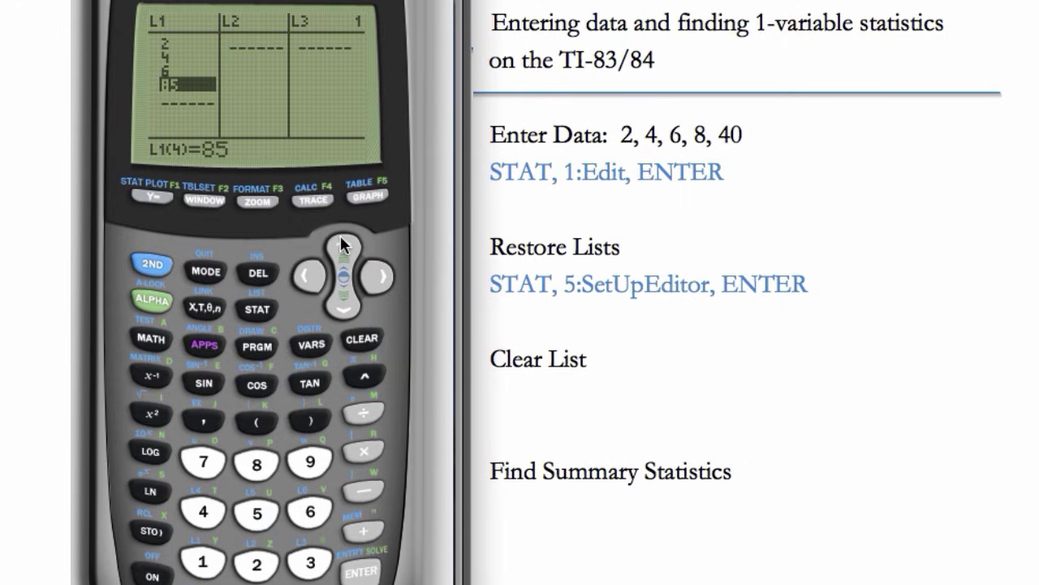
click(258, 275)
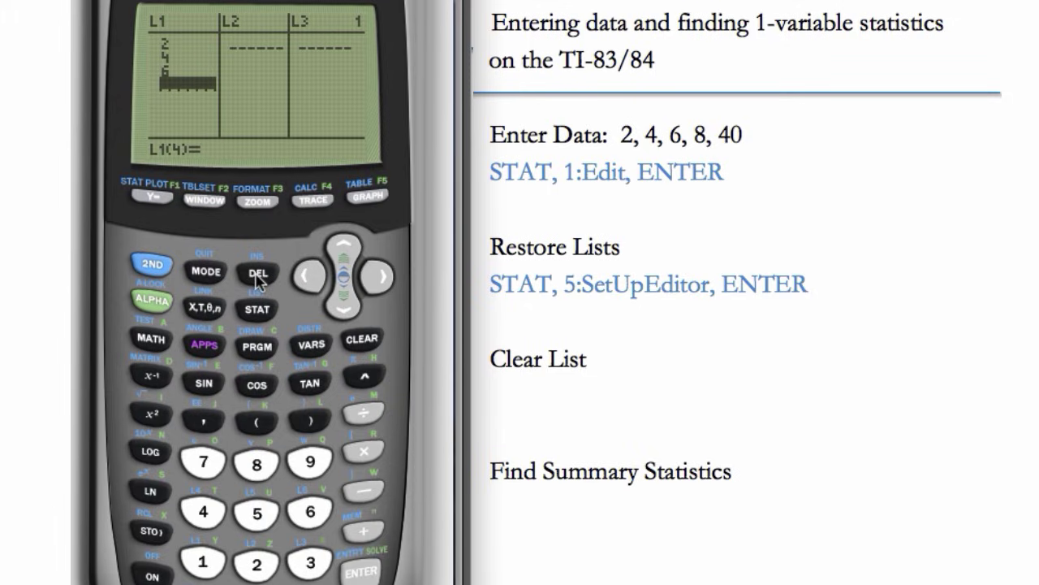
Step: Delete the 6 from L1 and note 'Up arrow, CLEAR, ENTER' under Clear List
click(342, 247)
click(257, 273)
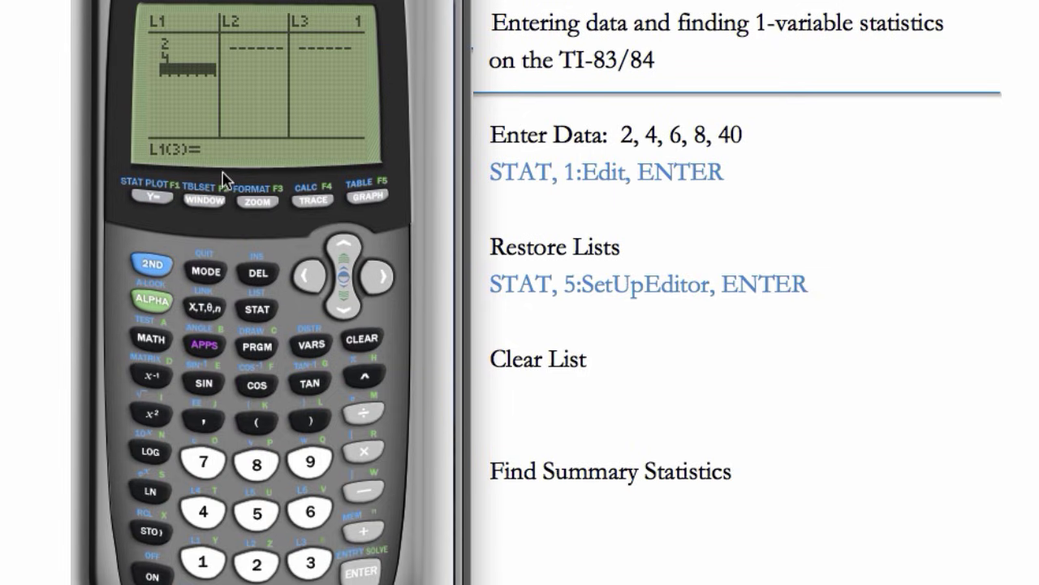
click(541, 386)
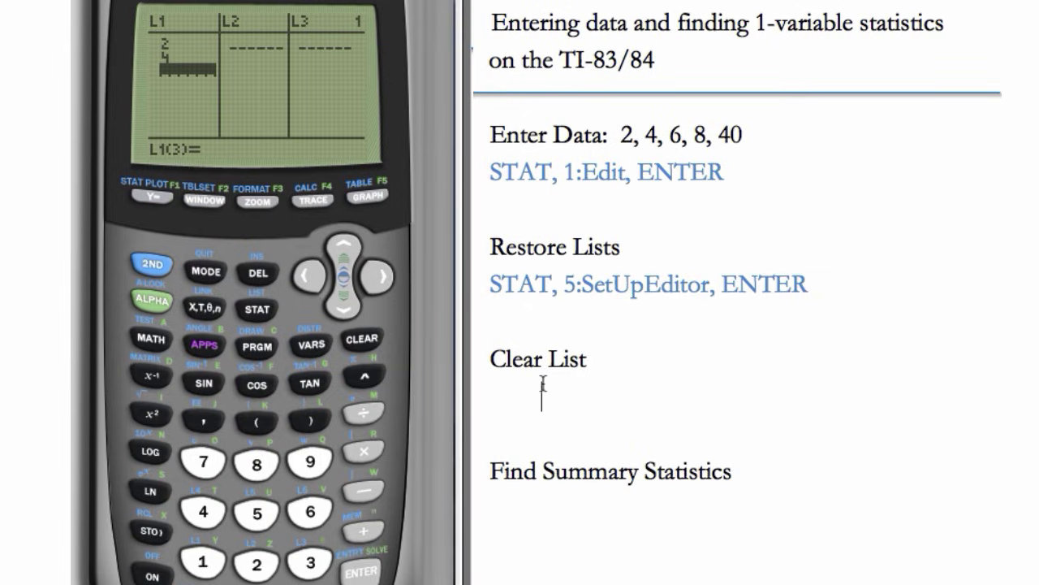
click(506, 383)
text(Up arrow, CLEAR)
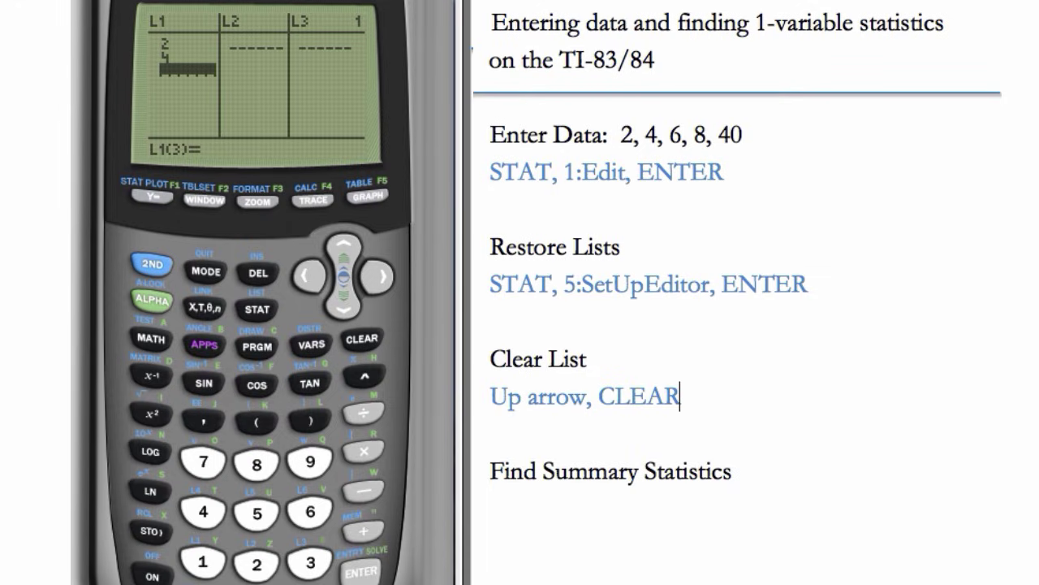
text(, ENTER)
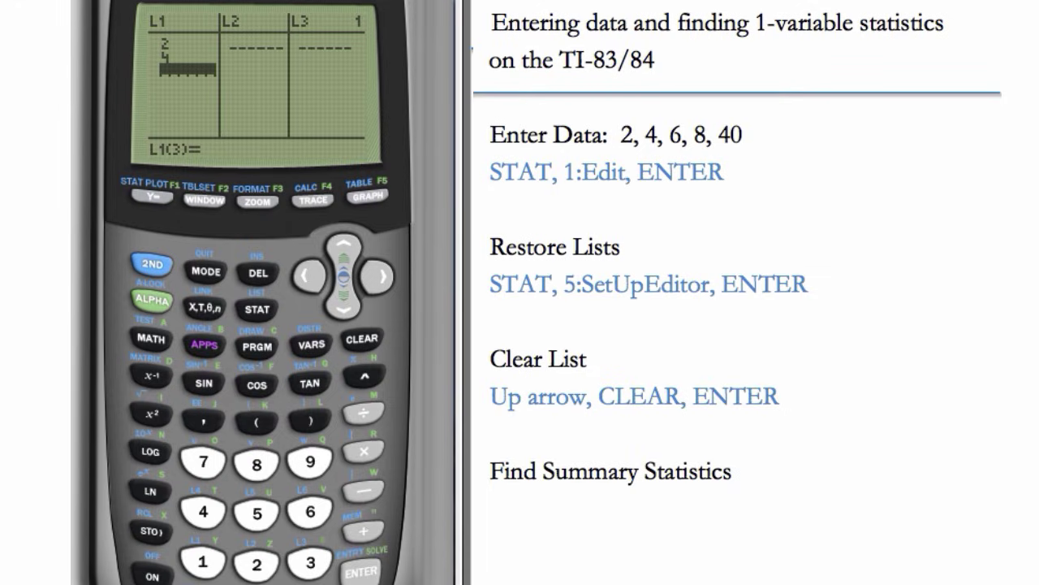
Step: Move onto the L1 name and empty the whole list with CLEAR, ENTER
click(344, 244)
click(345, 246)
click(345, 246)
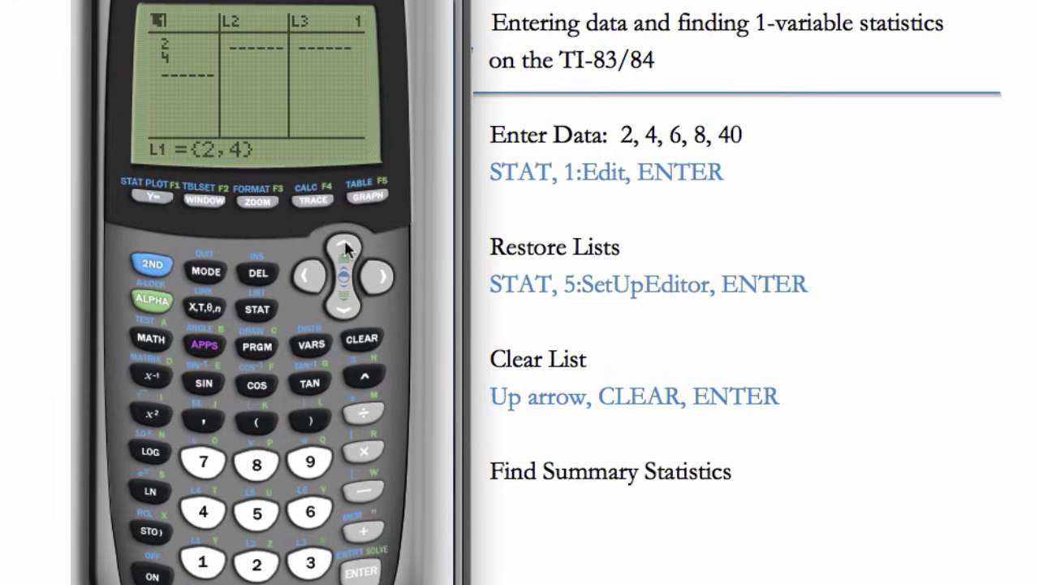
click(355, 342)
click(362, 573)
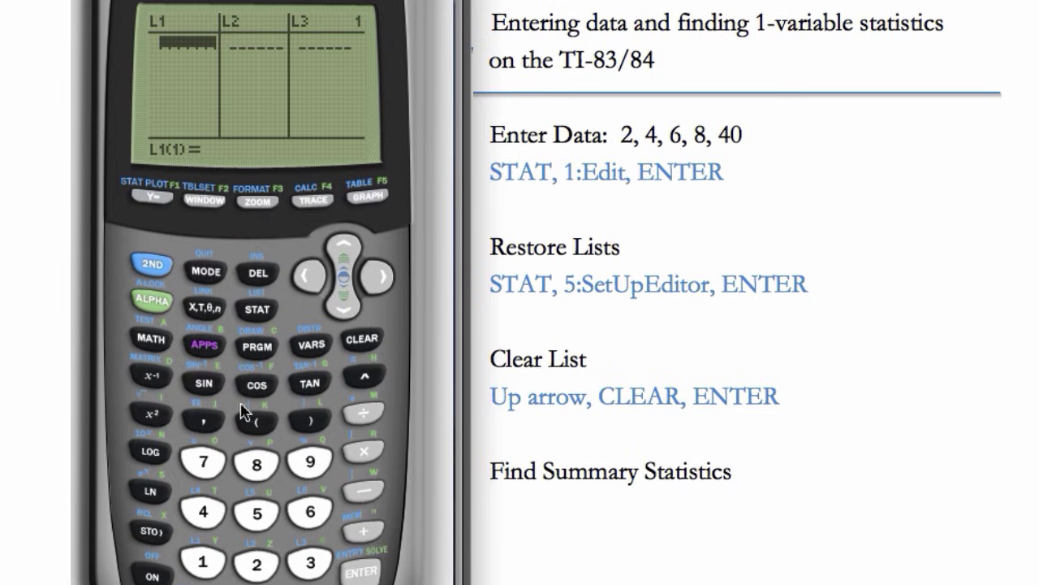
Step: Key 2, 4, 6, 8 and 40 into rows 1–5 of L1
click(258, 569)
click(362, 574)
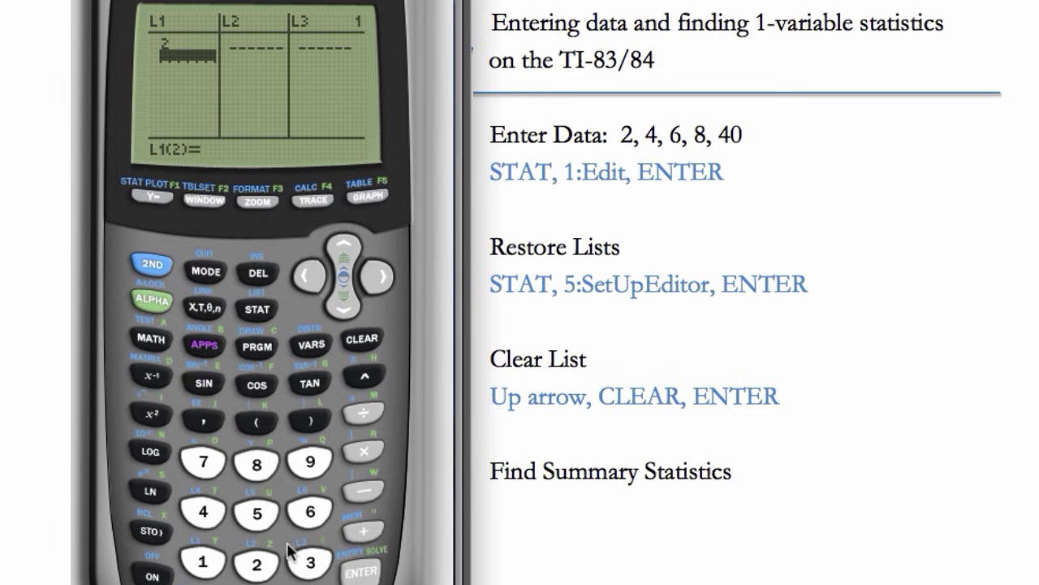
click(203, 512)
click(362, 573)
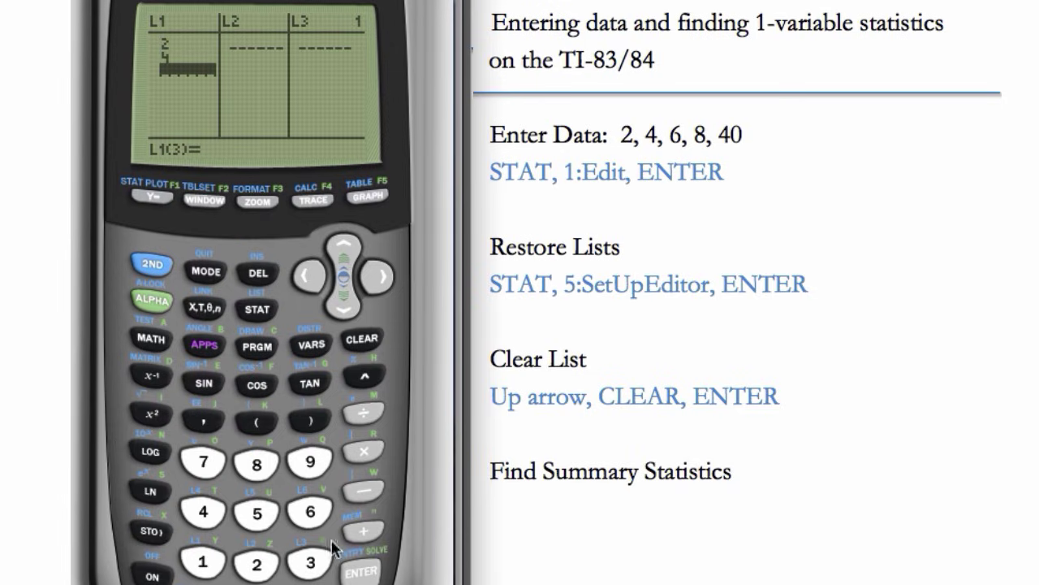
click(309, 512)
click(359, 575)
click(258, 465)
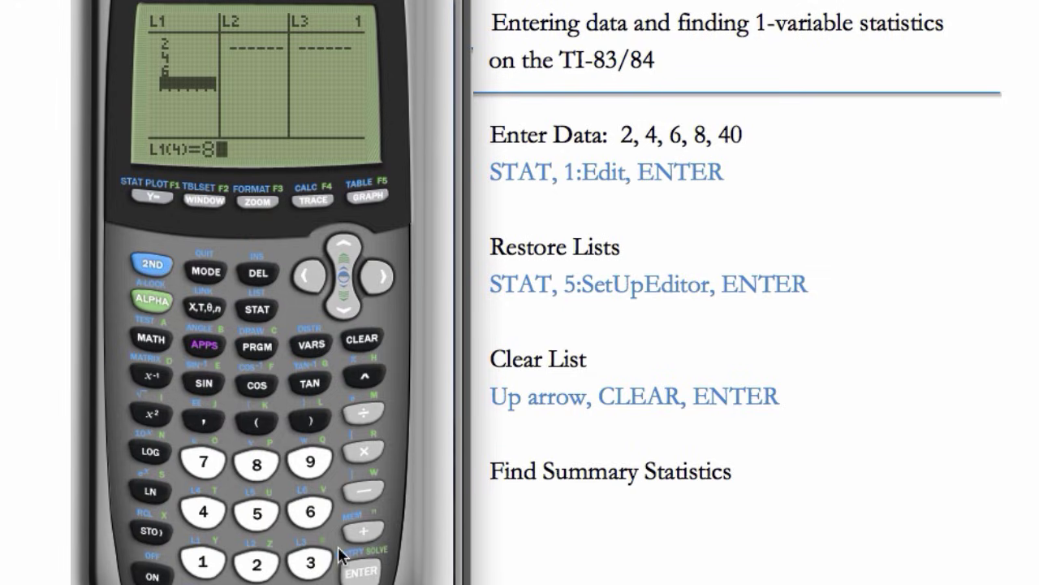
click(359, 572)
click(202, 512)
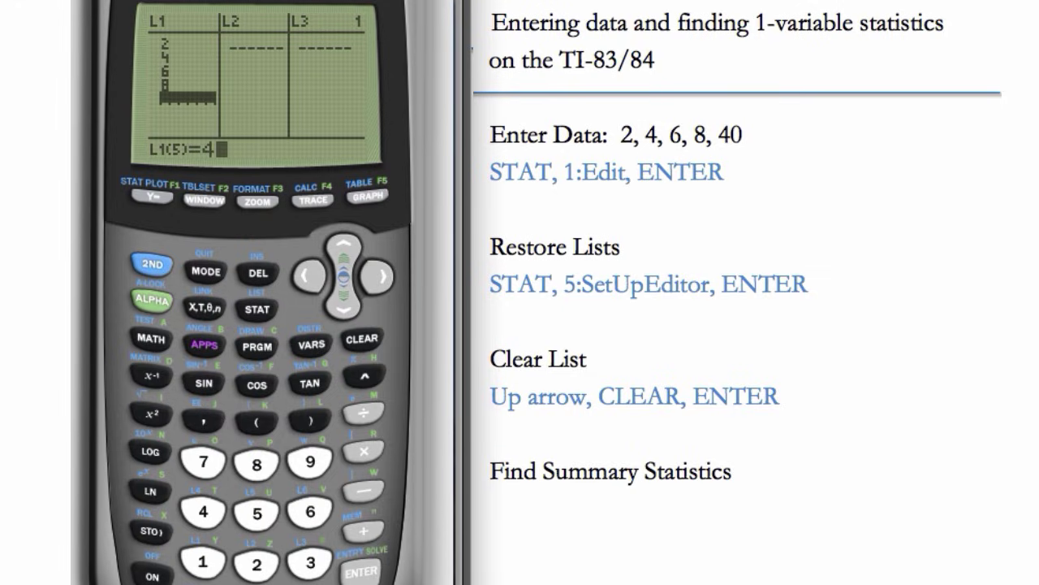
text(0)
click(373, 573)
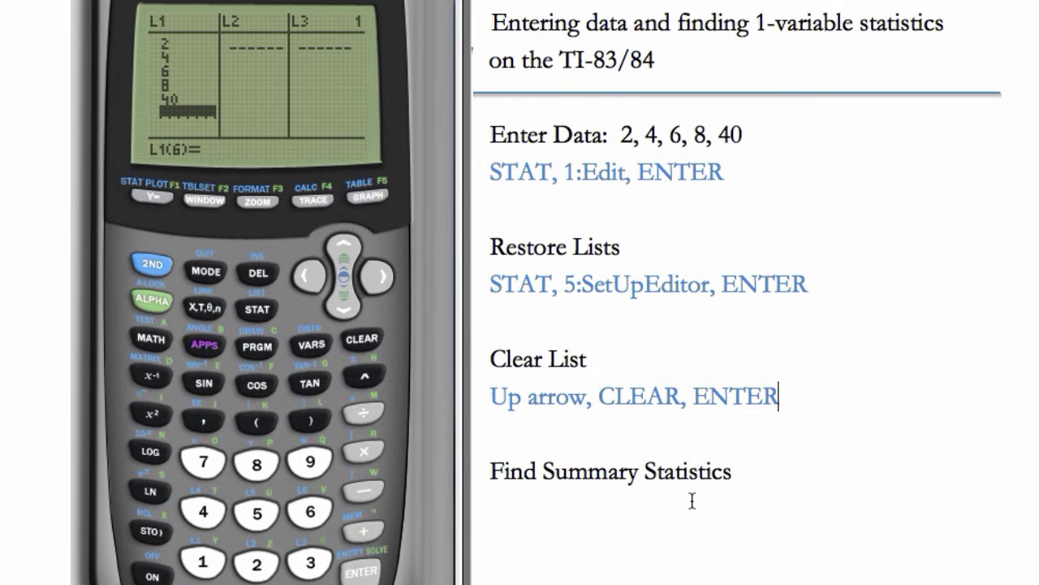
Step: Write 'STAT, CALC, 1:1-Var Stats' under Find Summary Statistics, fixing the miscapitalised 'STAT' ending
click(608, 491)
text(STAT, CA)
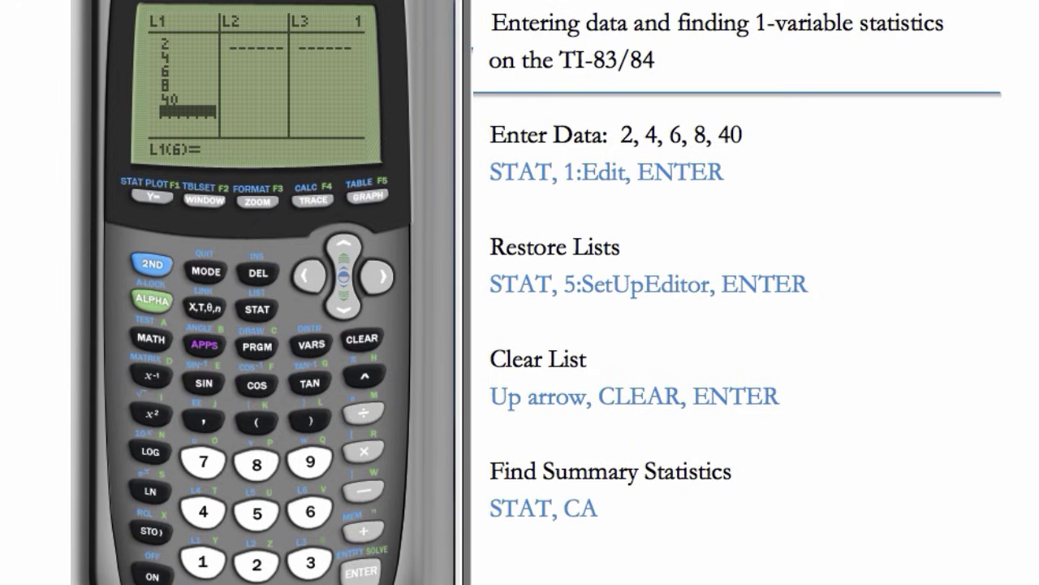
text(LC, 1:1-Var)
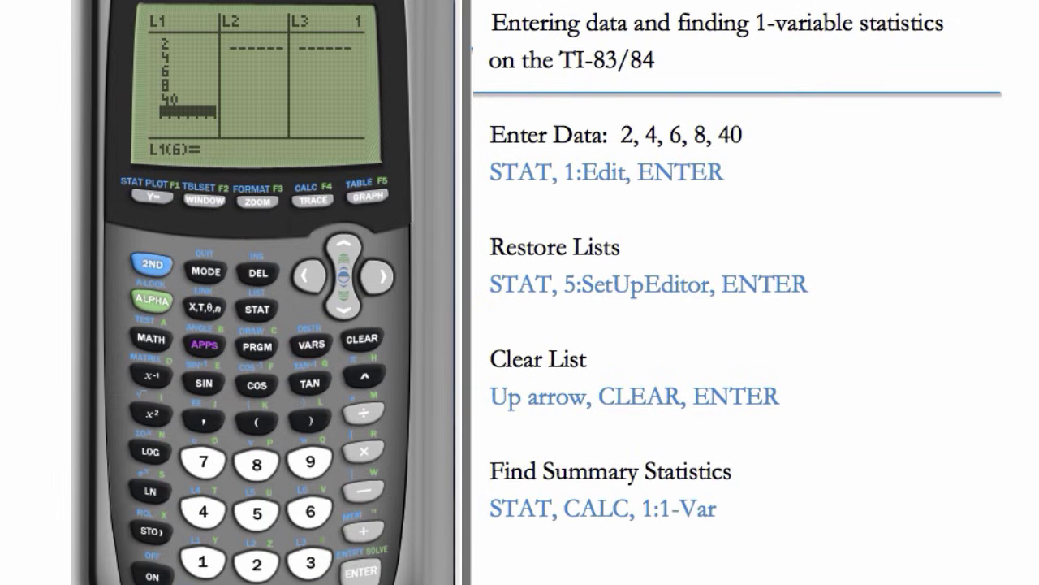
text( STAT)
key(BackSpace)
key(BackSpace)
key(BackSpace)
text(tats)
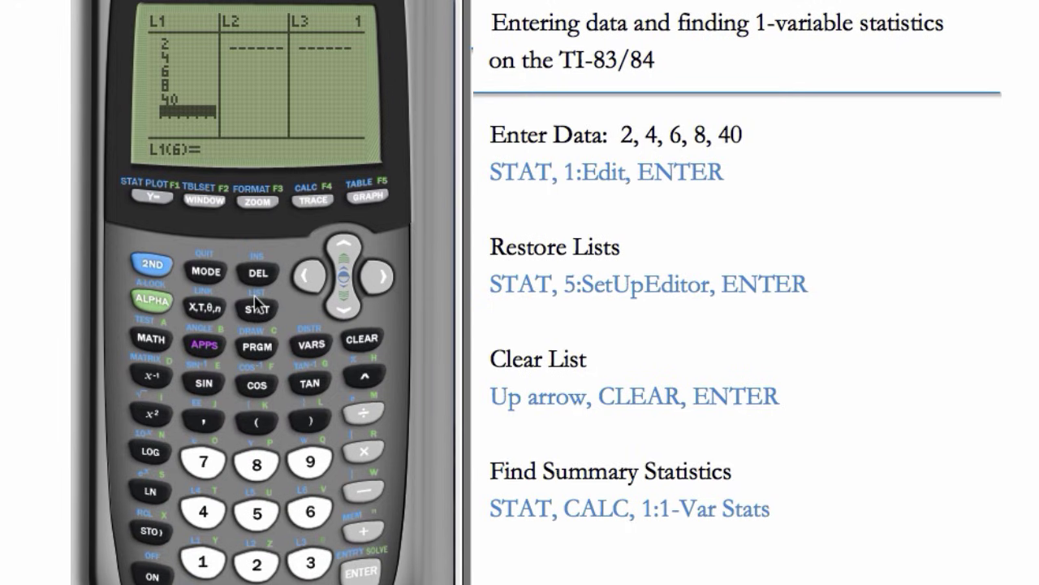
Step: Choose 1:1-Var Stats from the STAT CALC menu to show its setup screen
click(257, 309)
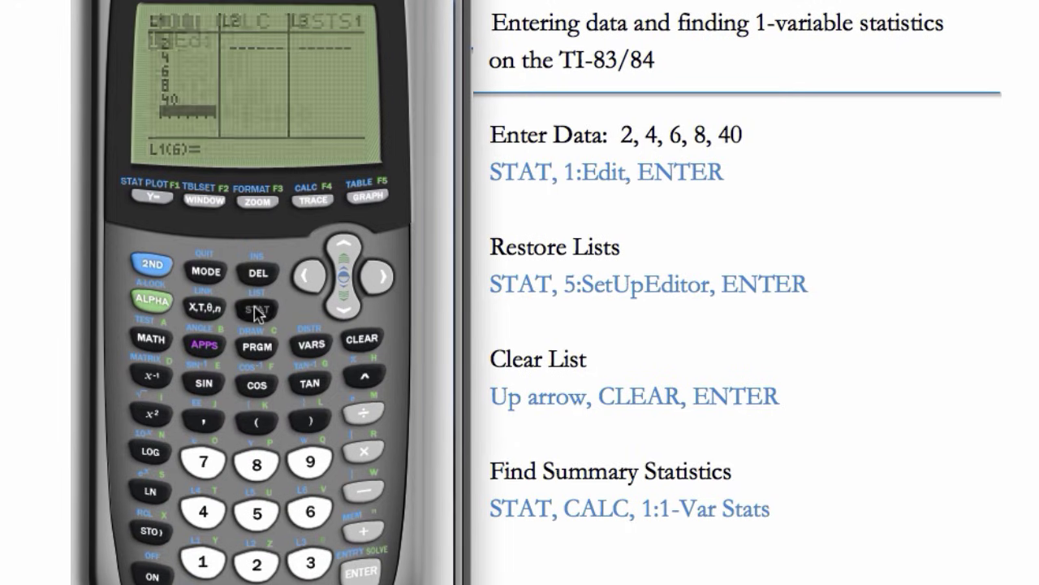
click(378, 279)
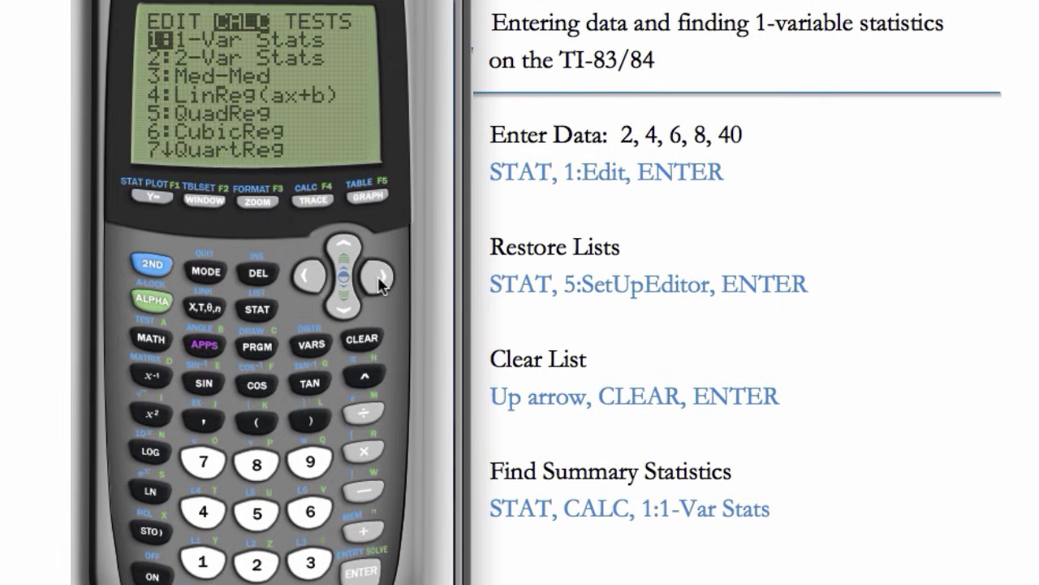
click(362, 571)
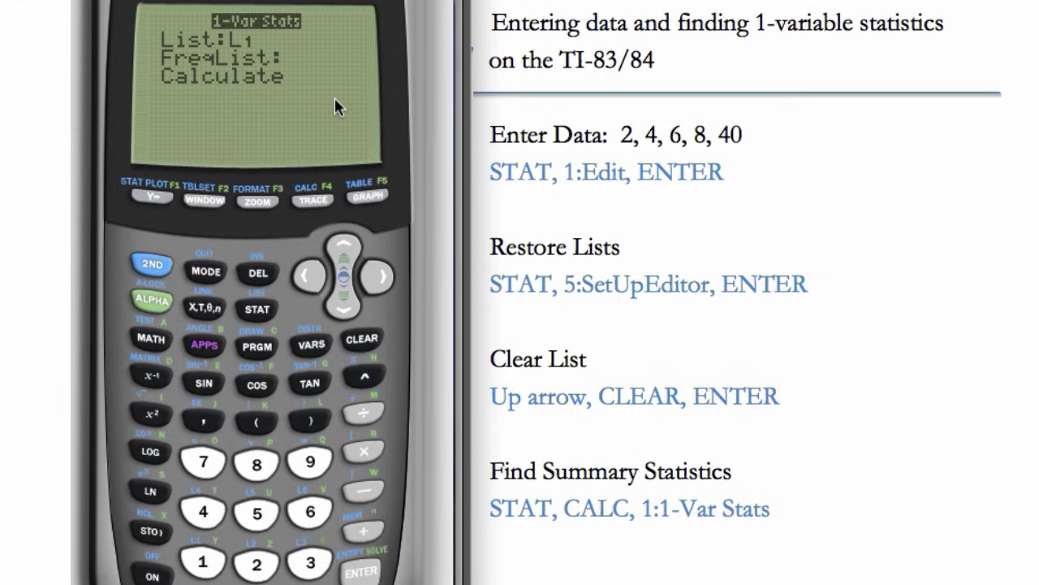
Step: Replace the stray L2 and L3 list entries with L1, leave FreqList blank, and reach Calculate
click(147, 276)
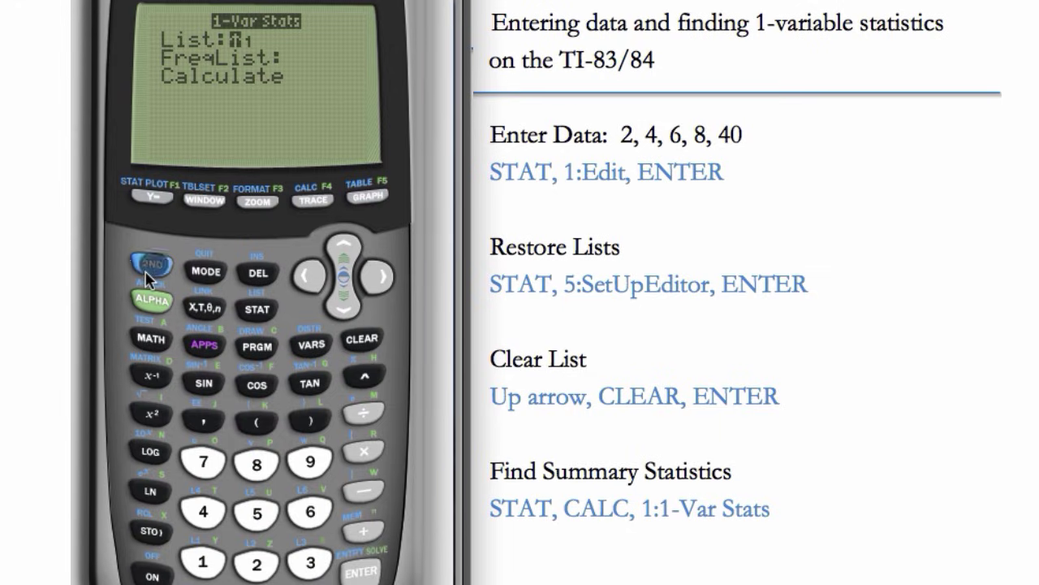
click(256, 566)
click(152, 265)
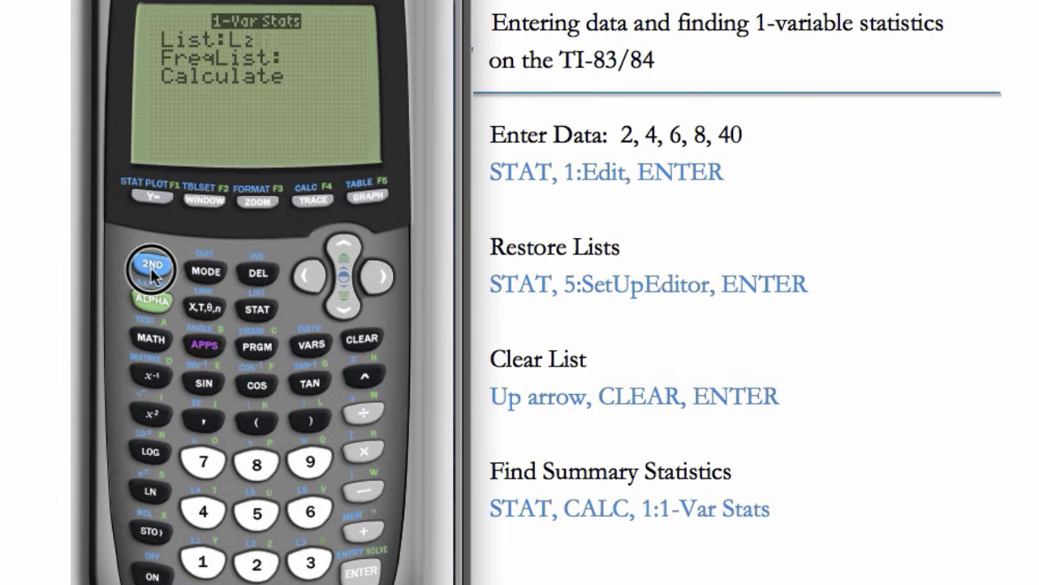
click(310, 566)
click(385, 339)
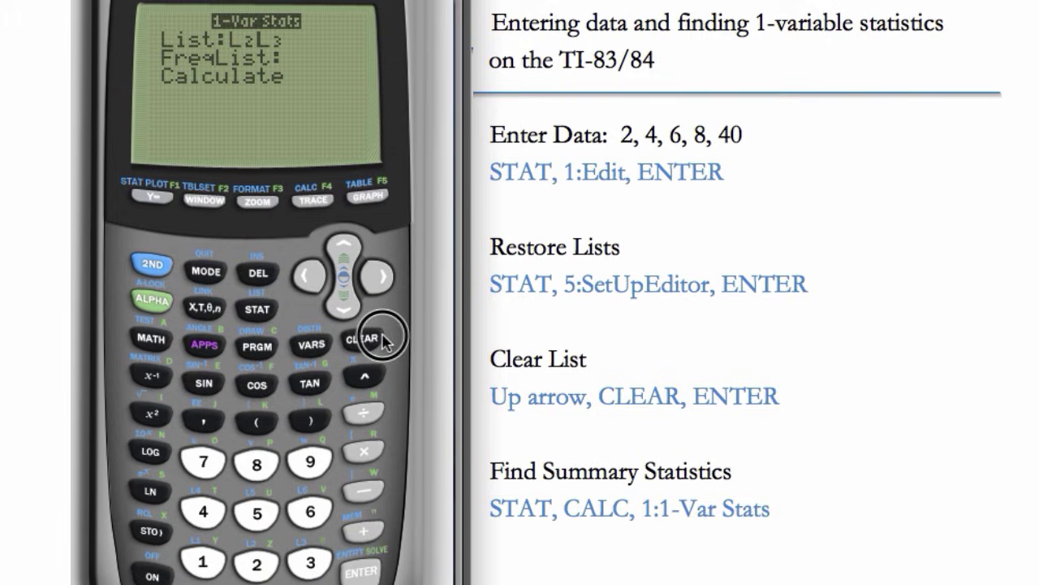
click(151, 265)
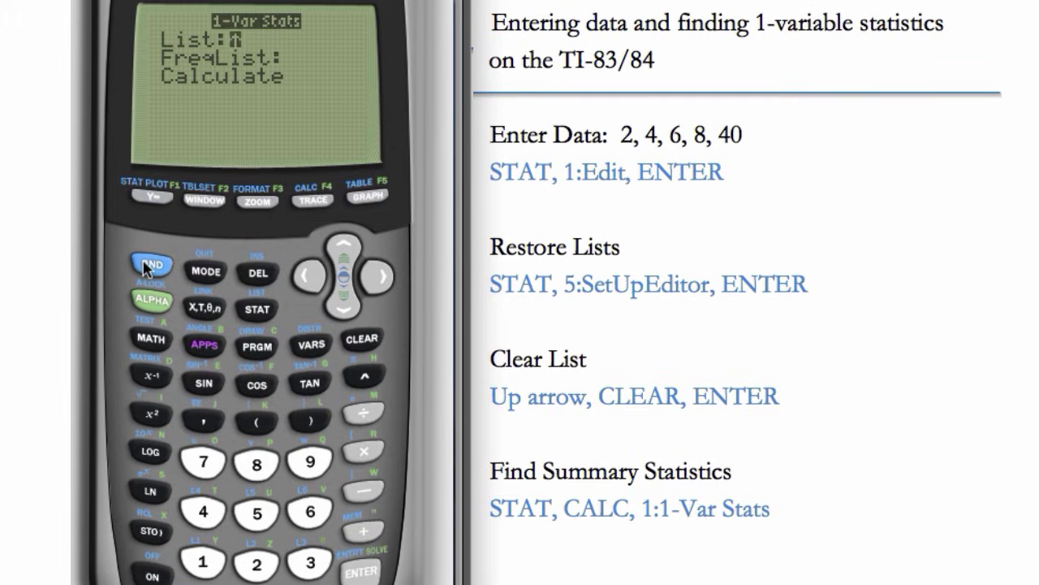
click(203, 561)
click(344, 307)
click(344, 306)
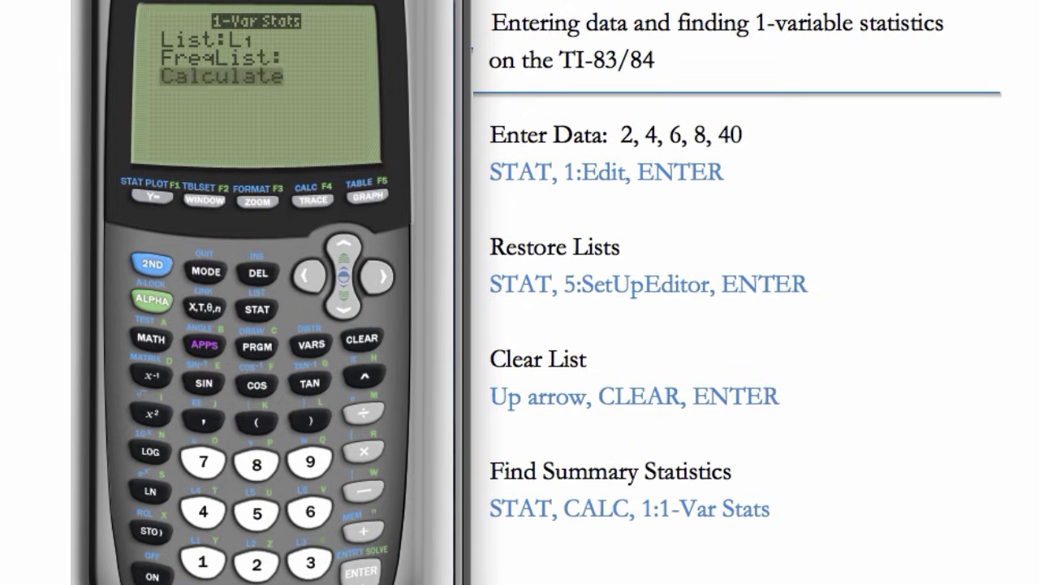
Step: Calculate 1-Var Stats for L1: mean 12, Σx 60, Sx 15.8113883, σx 14.14213562, n 5
key(Return)
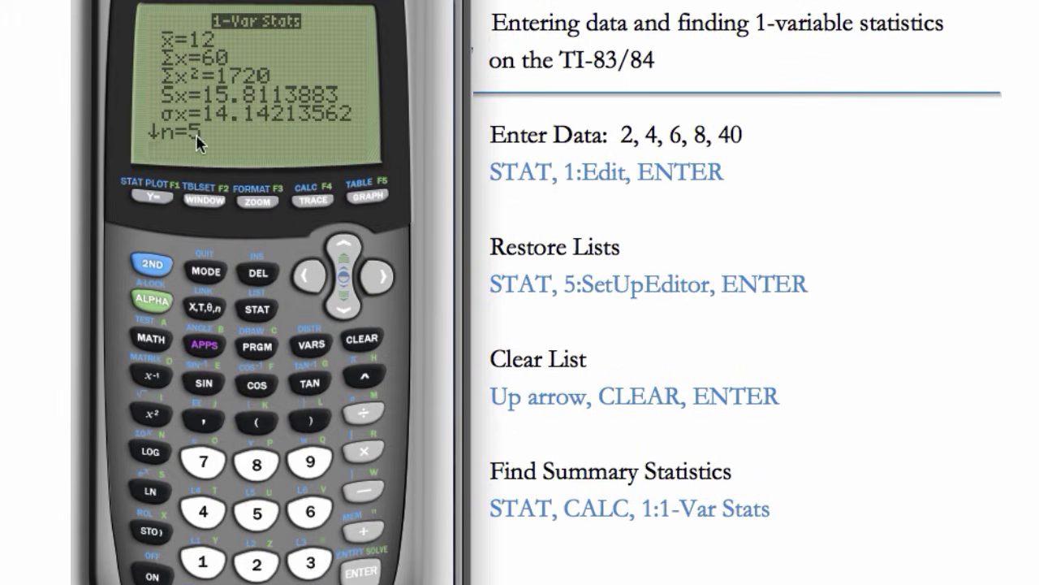
Step: Scroll down the results to show minX 2, Q1 3, Med 6, Q3 24 and maxX 40
click(342, 306)
click(341, 305)
click(341, 306)
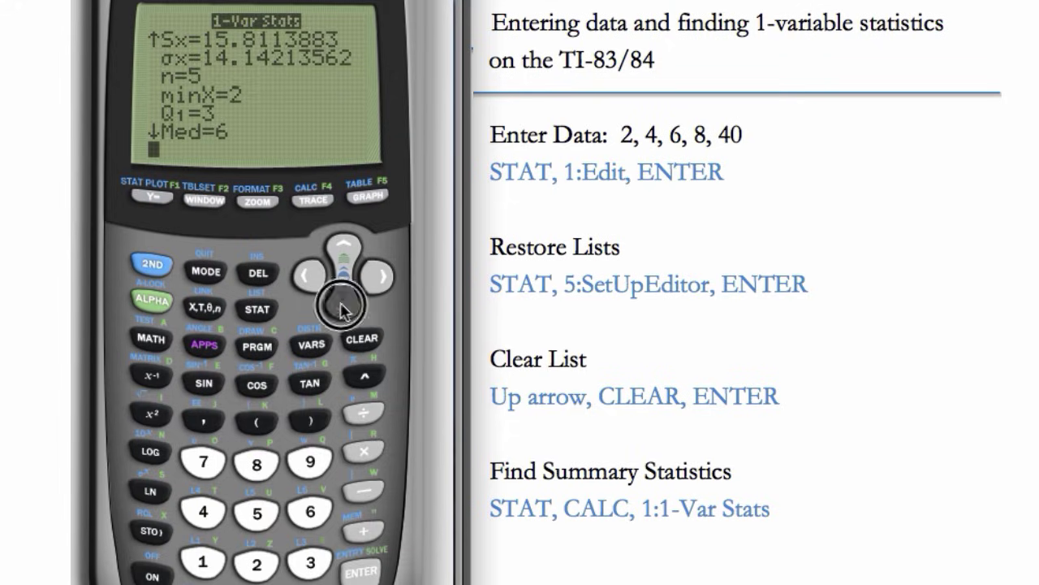
click(341, 307)
click(341, 307)
click(342, 309)
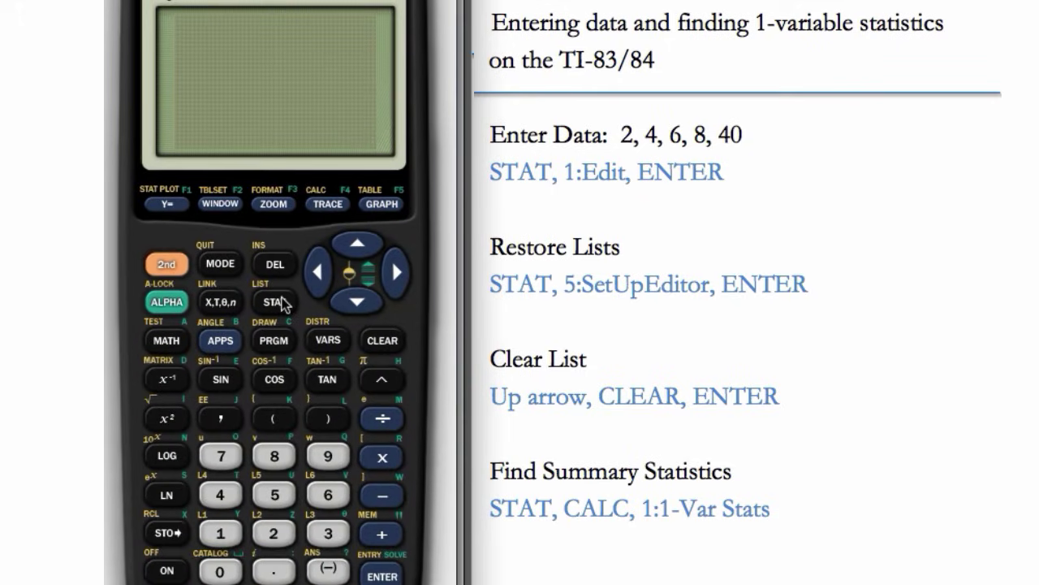
Step: Turn on the TI-83 and check that L1 holds 2, 4, 6, 8, 40 in the list editor
click(167, 570)
click(276, 304)
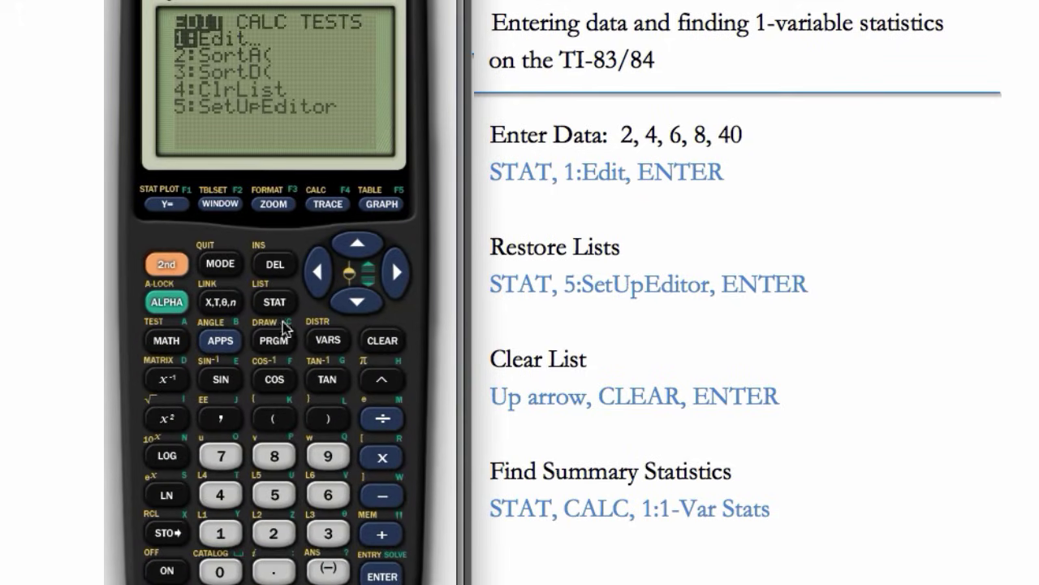
click(381, 573)
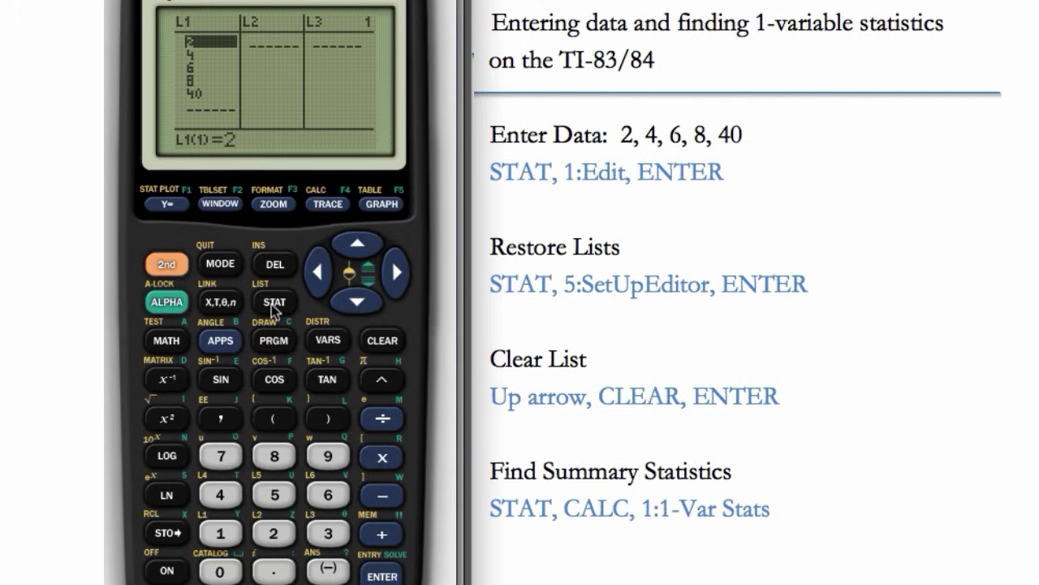
Step: Paste the 1-Var Stats command from the STAT CALC menu onto the home screen
click(274, 307)
click(405, 275)
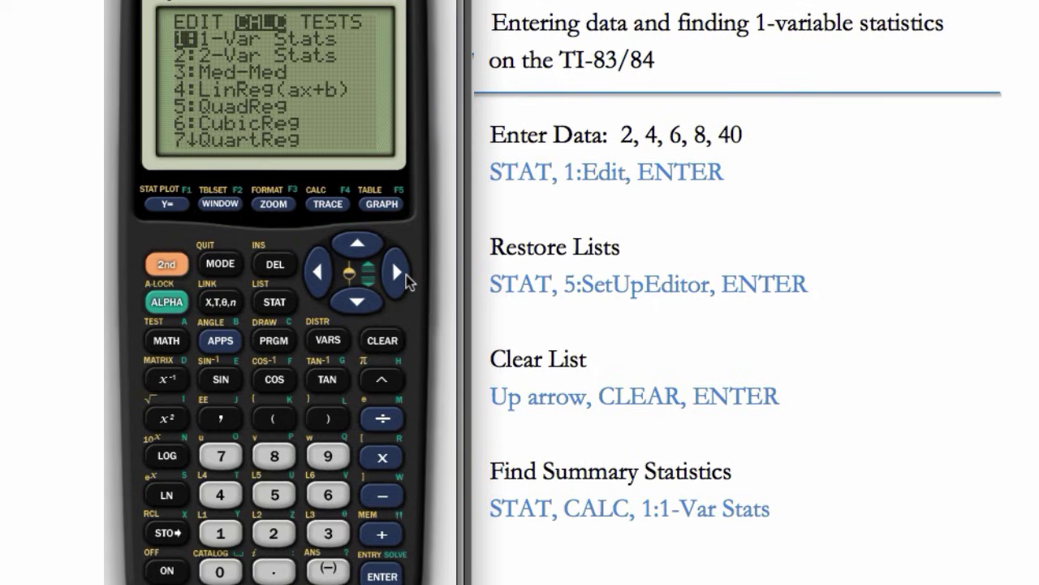
click(382, 573)
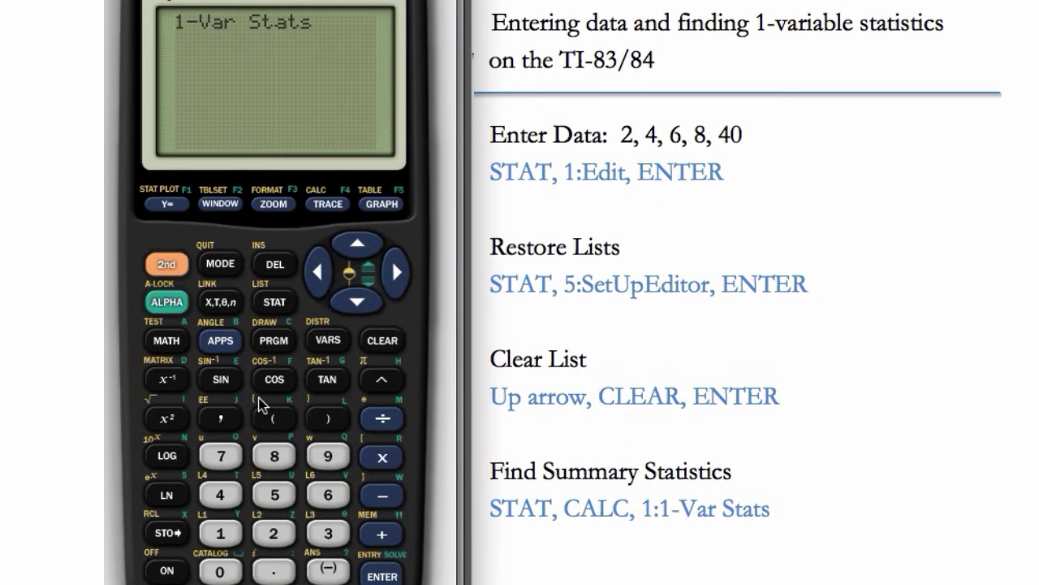
Step: Run 1-Var Stats L1, giving mean 12, Sx 15.8113883 and n 5
click(165, 264)
click(212, 536)
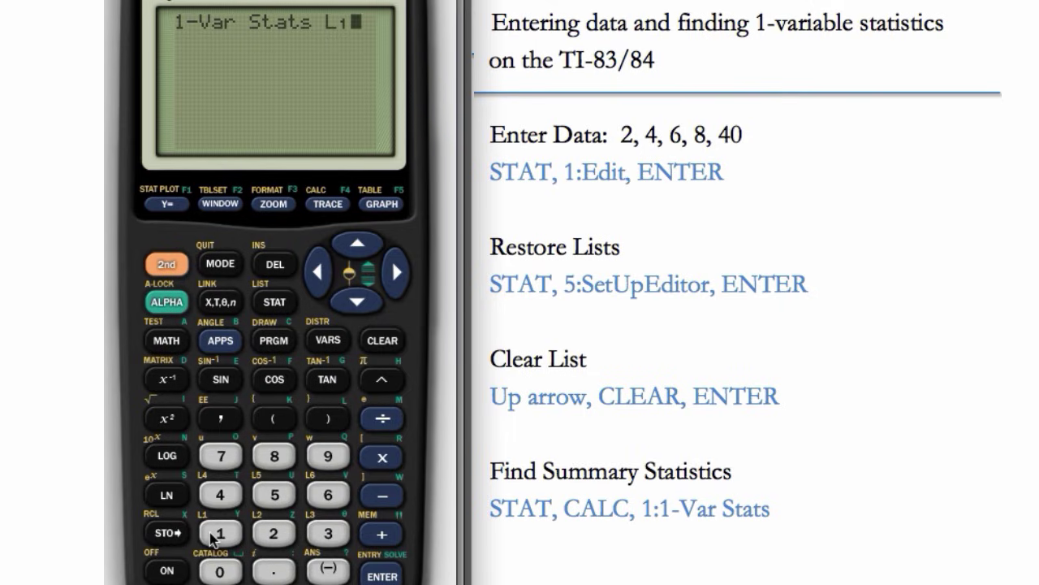
click(391, 576)
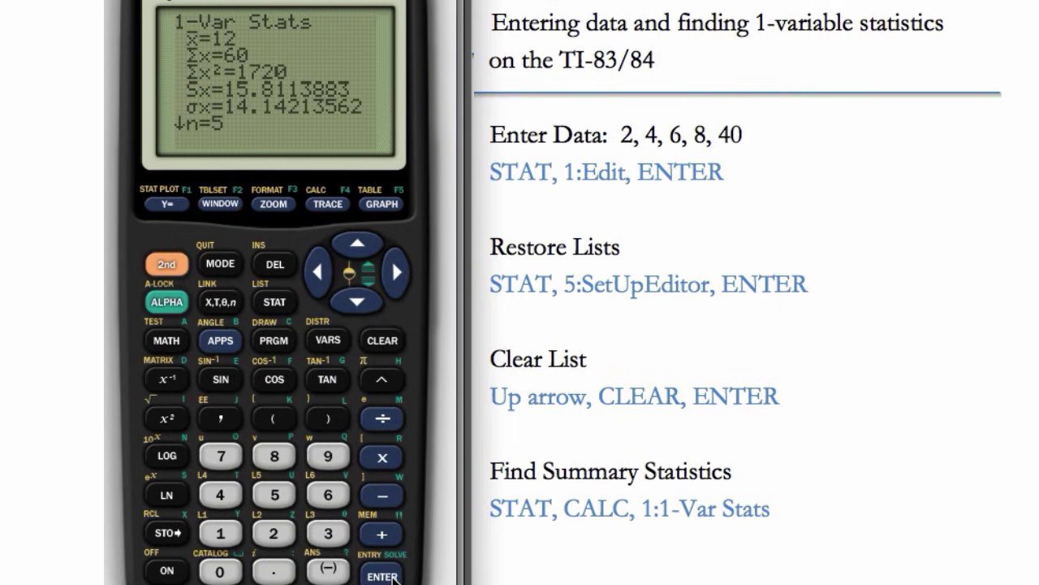
Step: Scroll the results down to minX 2, Q1 3, Med 6, Q3 24, maxX 40
click(357, 302)
click(358, 302)
click(358, 303)
click(357, 302)
click(358, 302)
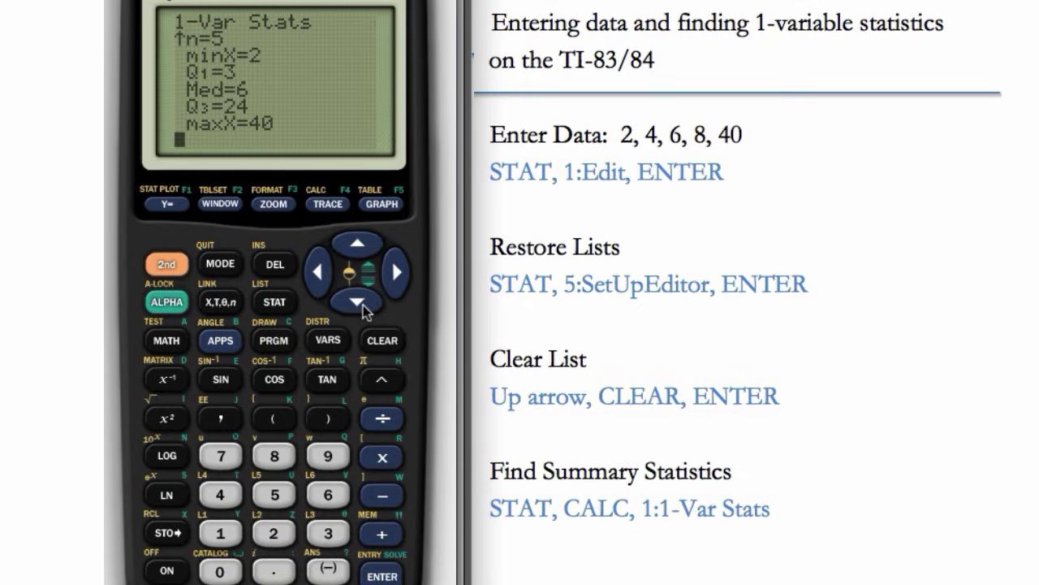